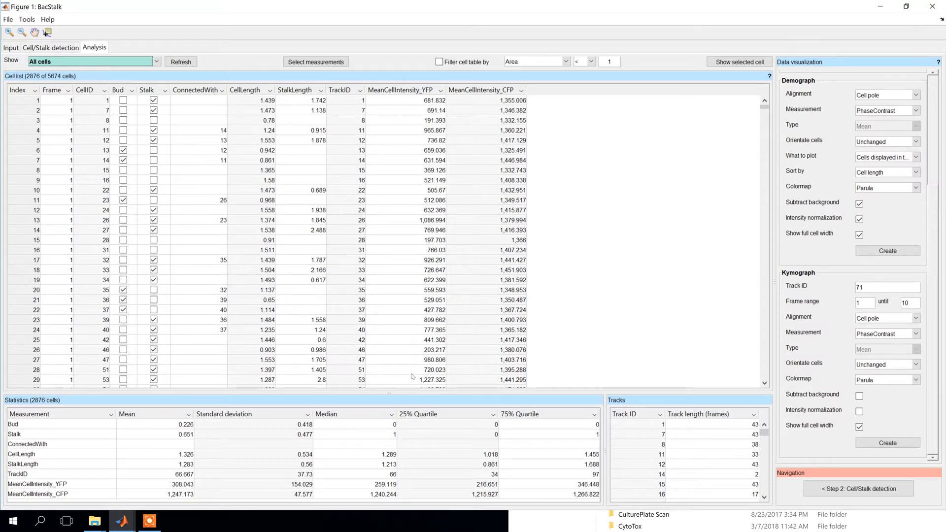
Create a kymograph of the YFP measurement for track 71, frames 1 until 10
{"action": "left_click", "coordinate": [885, 335]}
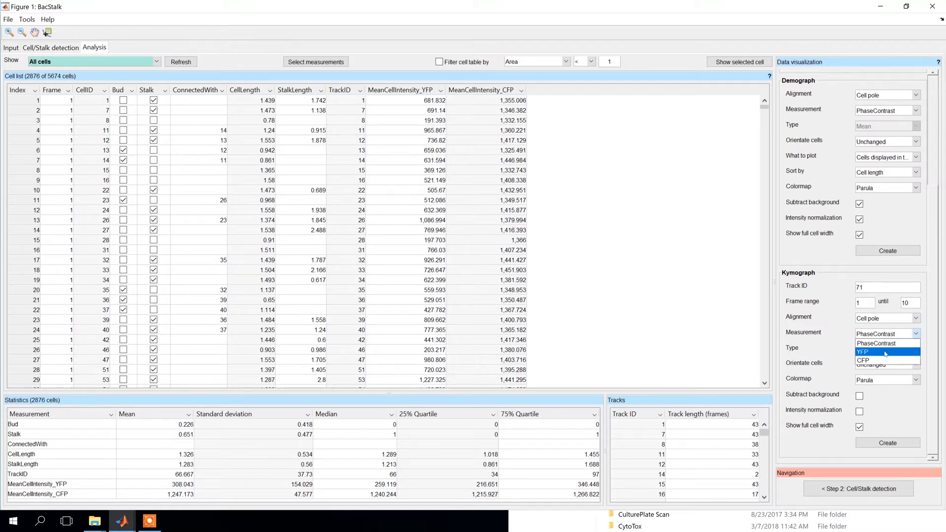
{"action": "left_click", "coordinate": [885, 353]}
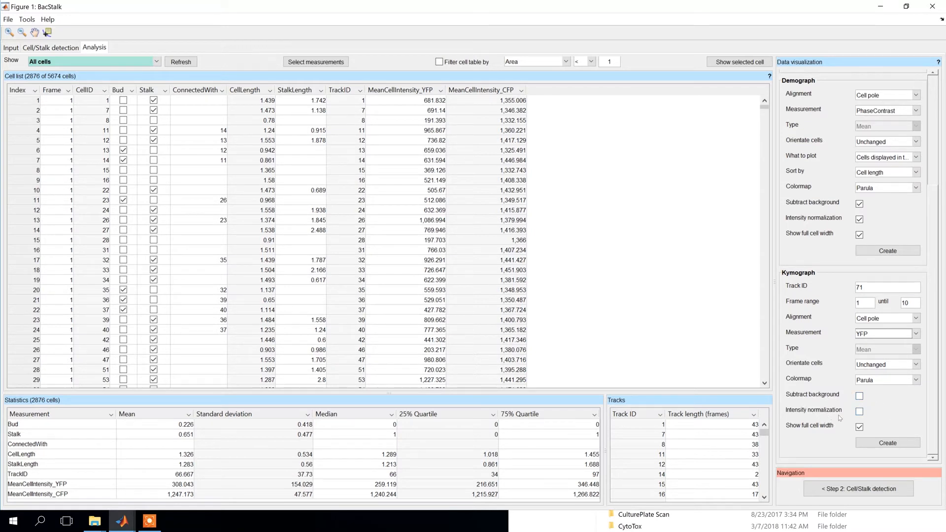
{"action": "left_click", "coordinate": [874, 444]}
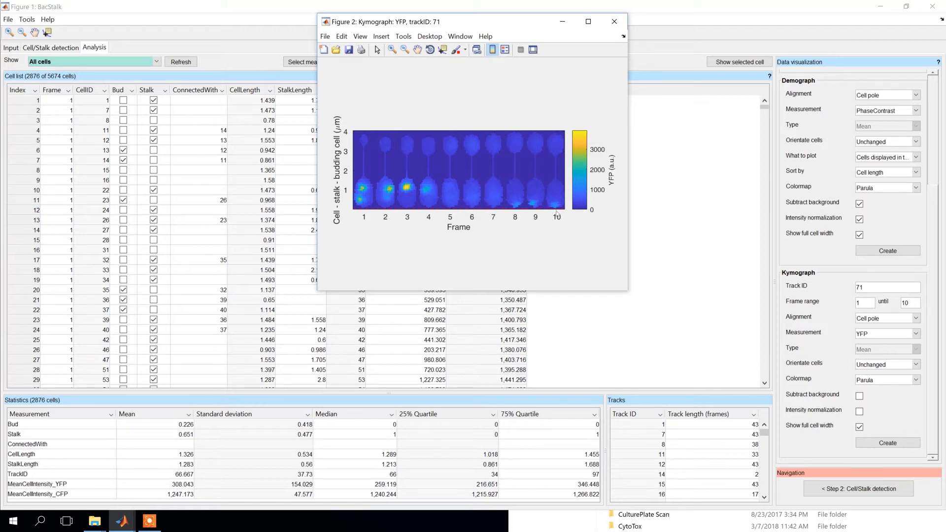
Save the YFP kymograph as a MATLAB figure named YFPkymo in the BacStalk folder
{"action": "left_click", "coordinate": [325, 37]}
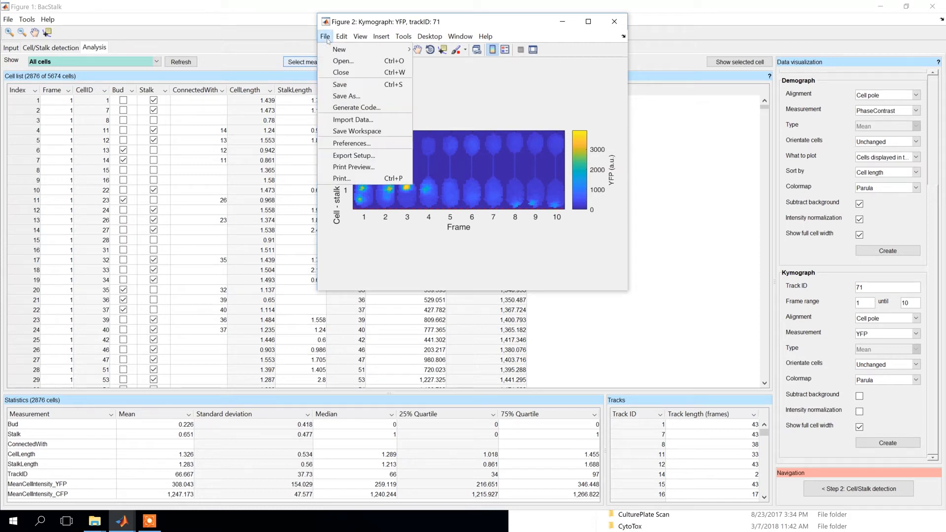
{"action": "left_click", "coordinate": [348, 96]}
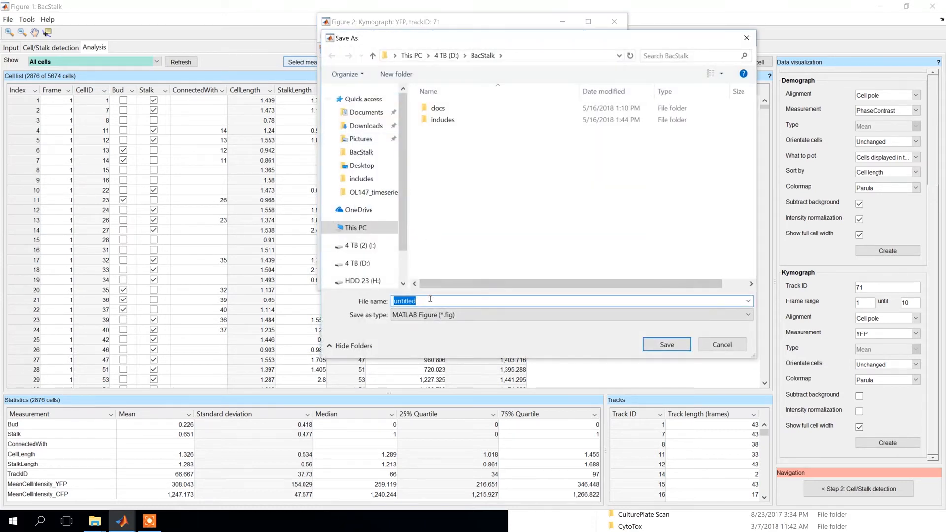
{"action": "type", "text": "YFPkymo"}
{"action": "left_click", "coordinate": [667, 346]}
Create a CFP kymograph for track 71 with background subtraction and intensity normalization enabled
{"action": "left_click", "coordinate": [867, 338]}
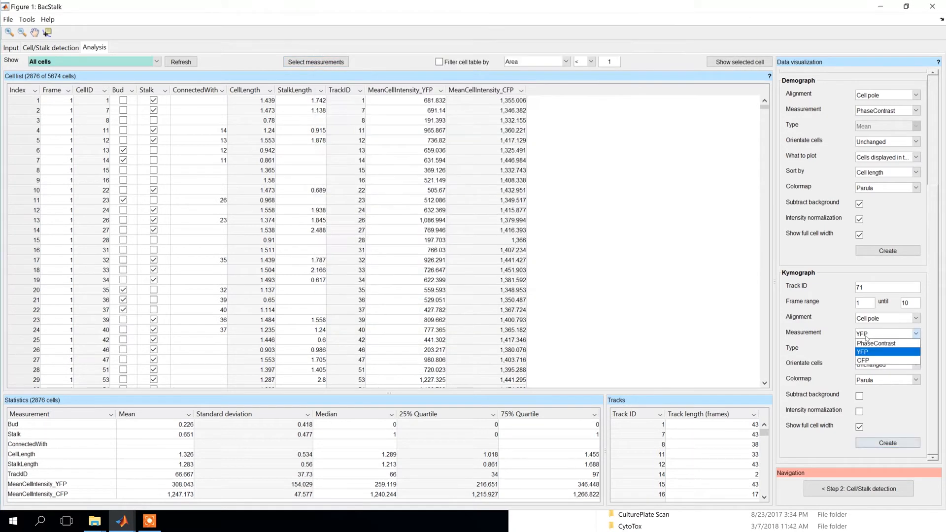
{"action": "left_click", "coordinate": [867, 362]}
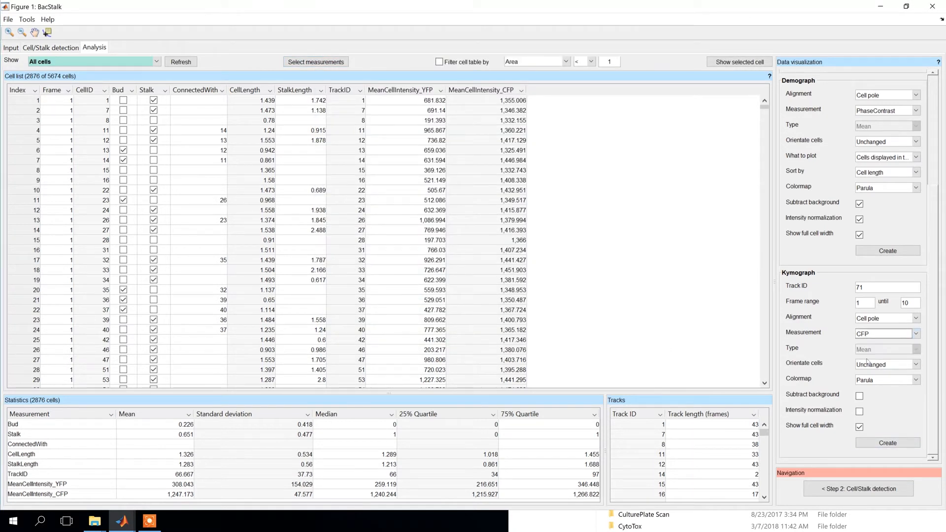
{"action": "left_click", "coordinate": [859, 396]}
{"action": "left_click", "coordinate": [860, 412]}
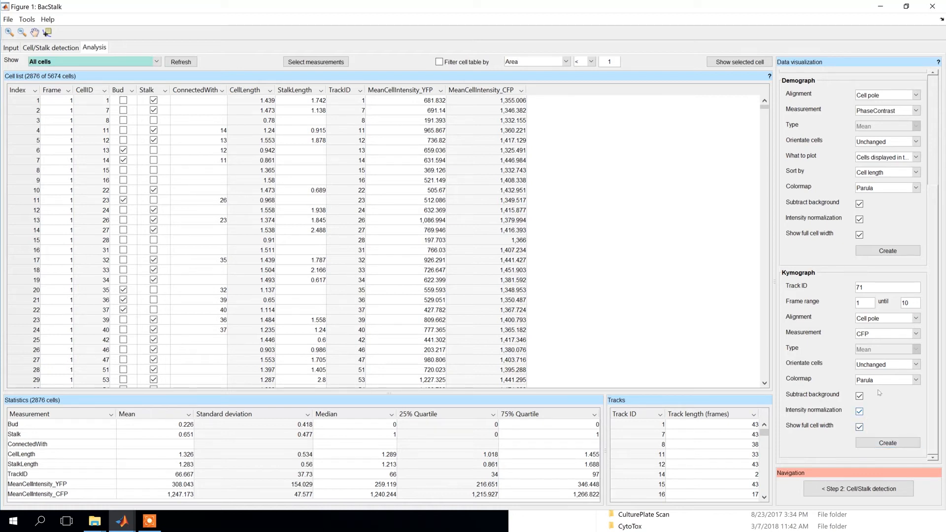
{"action": "left_click", "coordinate": [888, 443]}
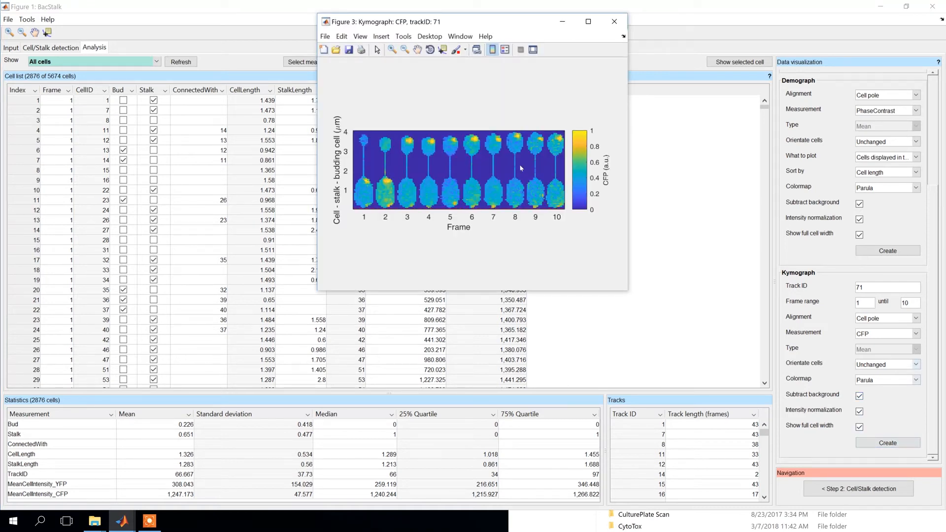
Save the CFP kymograph as a MATLAB figure named CFP in the BacStalk folder
{"action": "left_click_drag", "start_coordinate": [441, 21], "coordinate": [581, 45]}
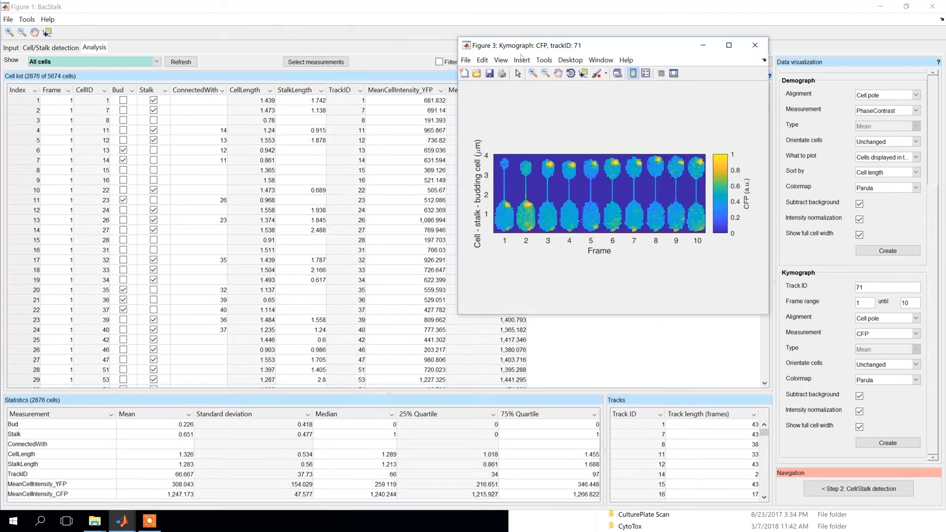
{"action": "left_click", "coordinate": [468, 60]}
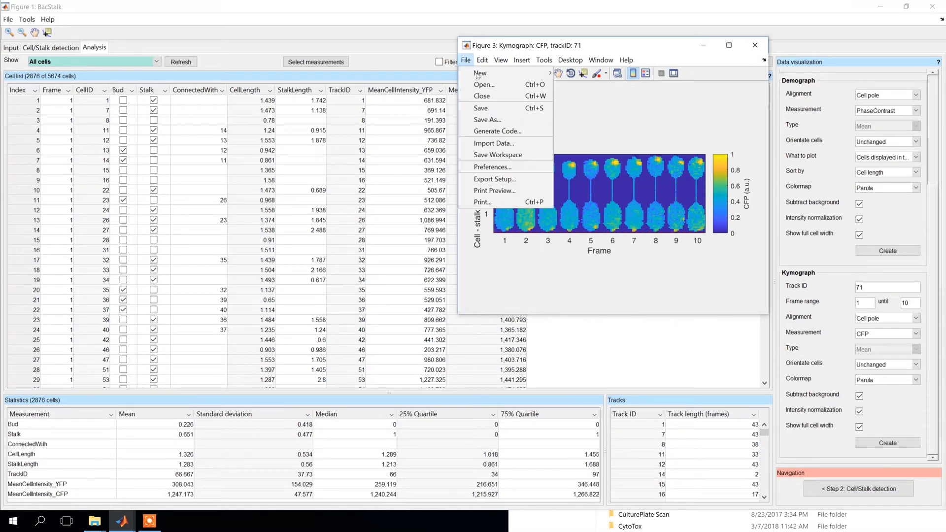
{"action": "left_click", "coordinate": [498, 121]}
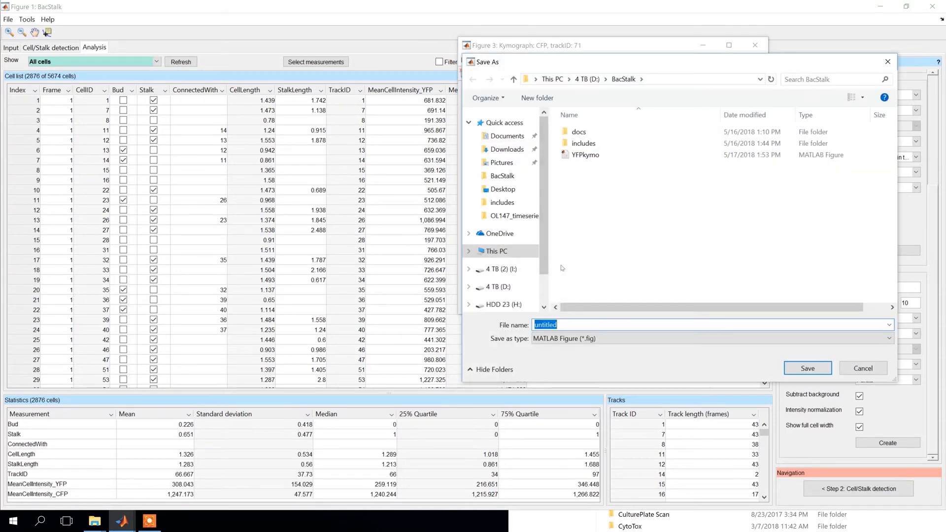
{"action": "type", "text": "CFP"}
{"action": "left_click", "coordinate": [800, 372]}
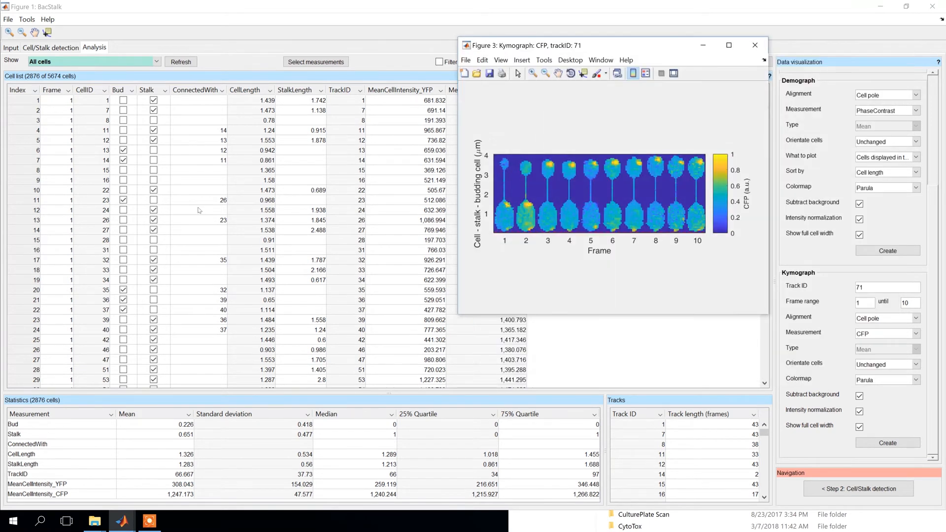
Bring up the YFP kymograph figure and place it beside the CFP kymograph for comparison
{"action": "mouse_move", "coordinate": [122, 520]}
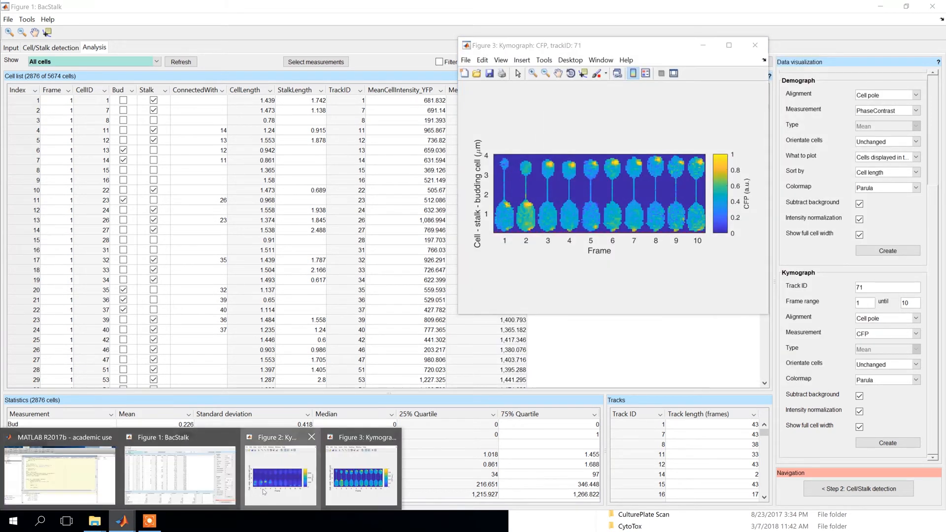
{"action": "left_click", "coordinate": [281, 471]}
{"action": "left_click_drag", "start_coordinate": [515, 26], "coordinate": [340, 49]}
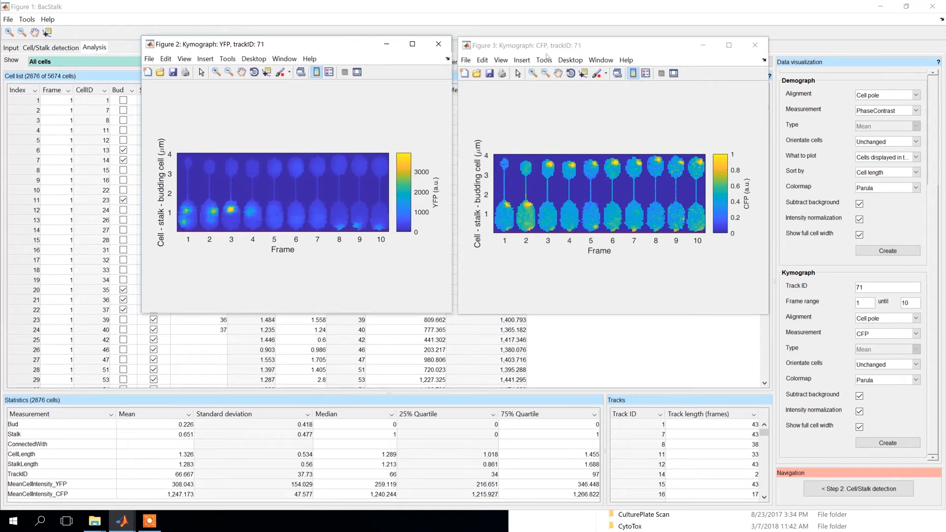
Start a multichannel demo-/kymograph with YFPkymo.fig from D:\BacStalk as the first channel, coloured yellow
{"action": "left_click", "coordinate": [27, 20]}
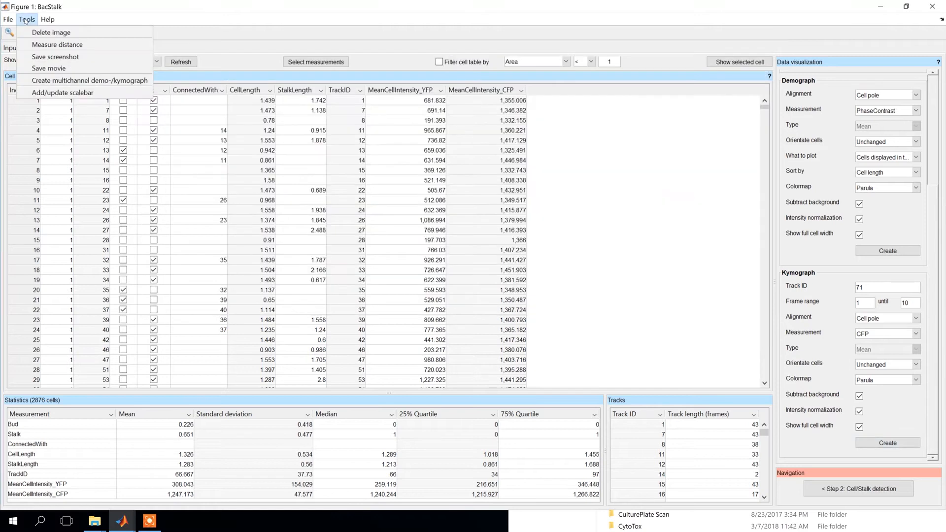
{"action": "left_click", "coordinate": [73, 82]}
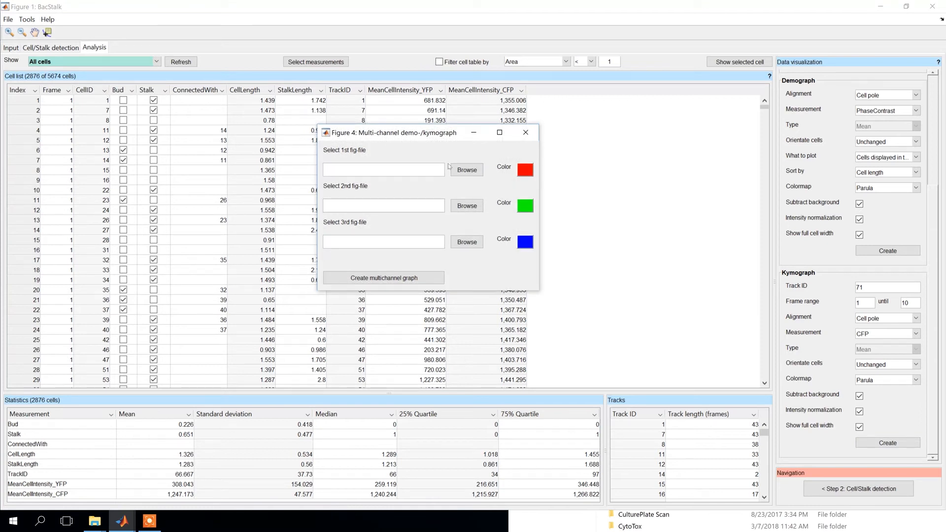
{"action": "left_click", "coordinate": [464, 170]}
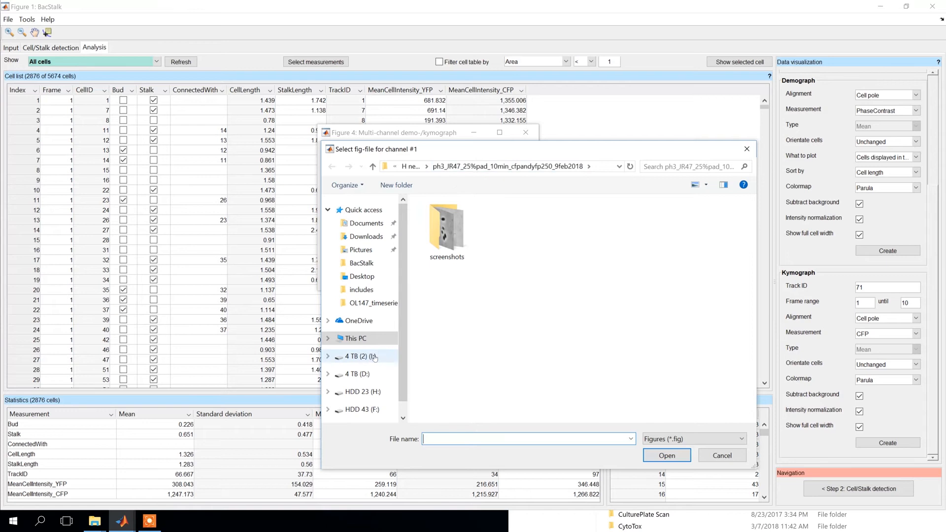
{"action": "left_click", "coordinate": [357, 374]}
{"action": "left_click", "coordinate": [441, 254]}
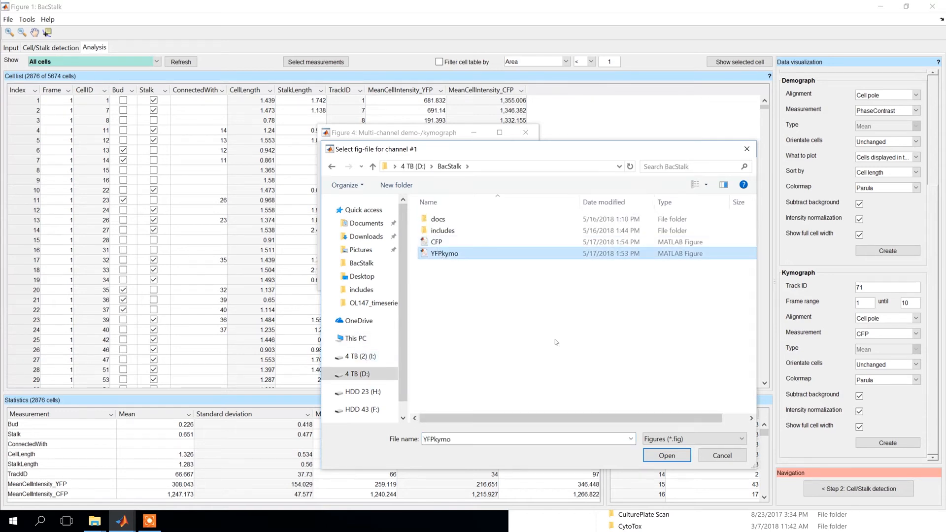
{"action": "left_click", "coordinate": [680, 459]}
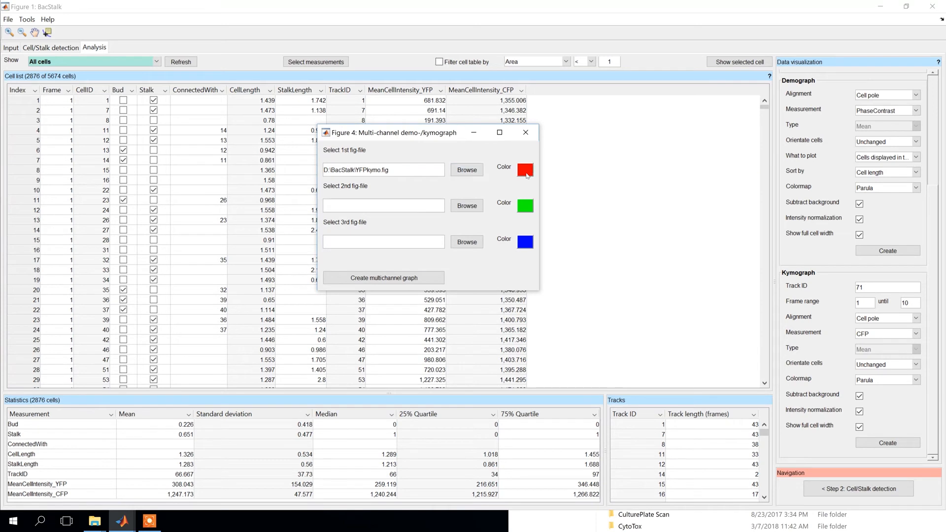
{"action": "left_click", "coordinate": [526, 171]}
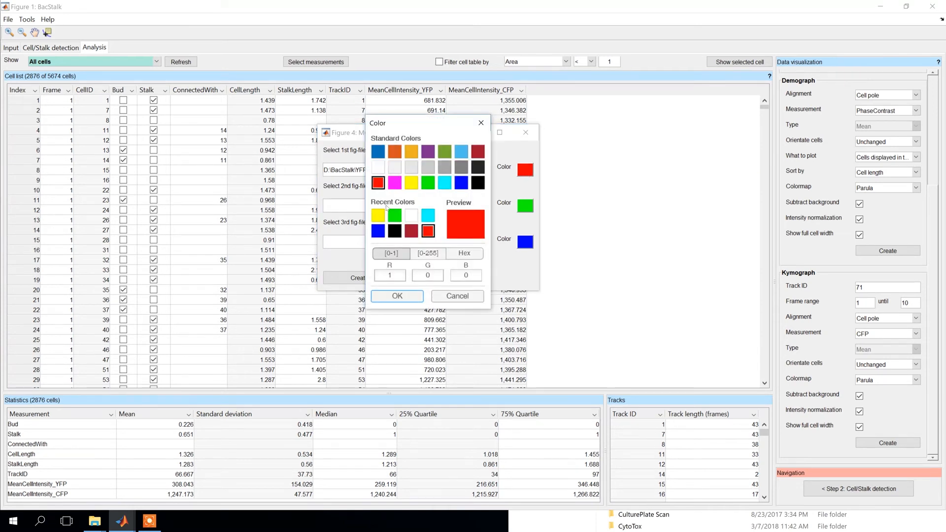
{"action": "left_click", "coordinate": [384, 218]}
{"action": "left_click", "coordinate": [397, 296]}
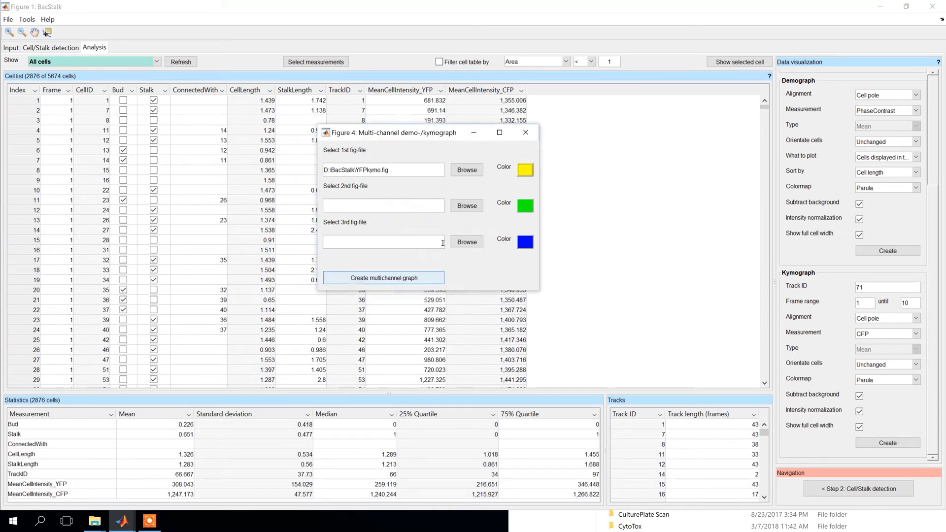
Load CFP.fig from D:\BacStalk as the second channel and set its colour to blue
{"action": "left_click", "coordinate": [471, 208]}
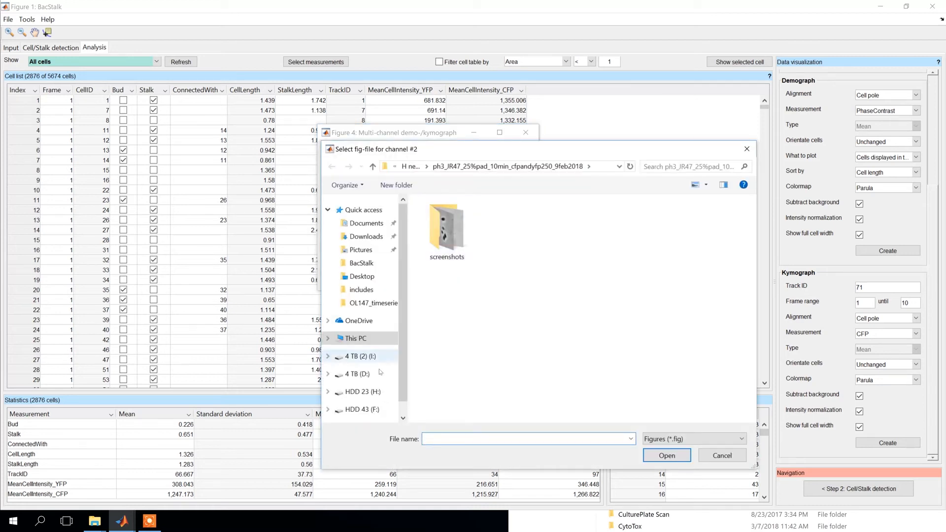
{"action": "left_click", "coordinate": [372, 373]}
{"action": "double_click", "coordinate": [437, 219]}
{"action": "left_click", "coordinate": [436, 242]}
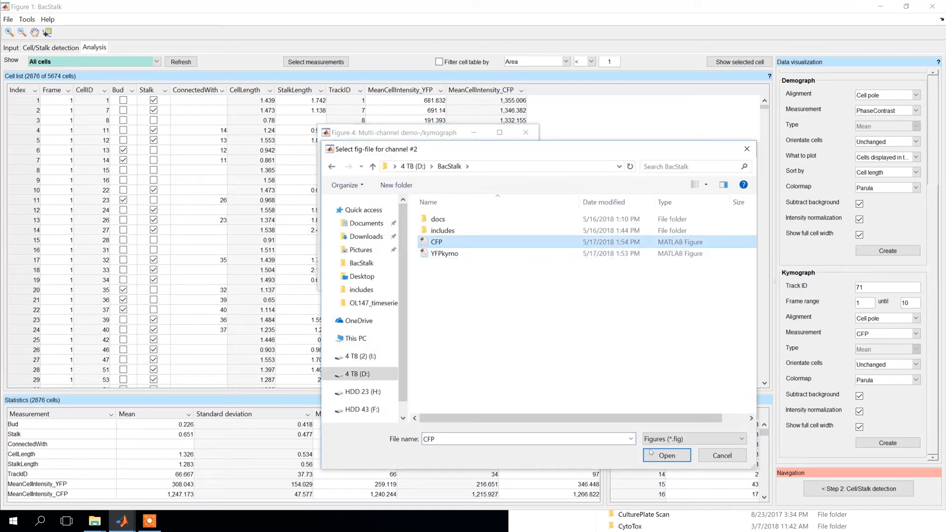
{"action": "left_click", "coordinate": [667, 456]}
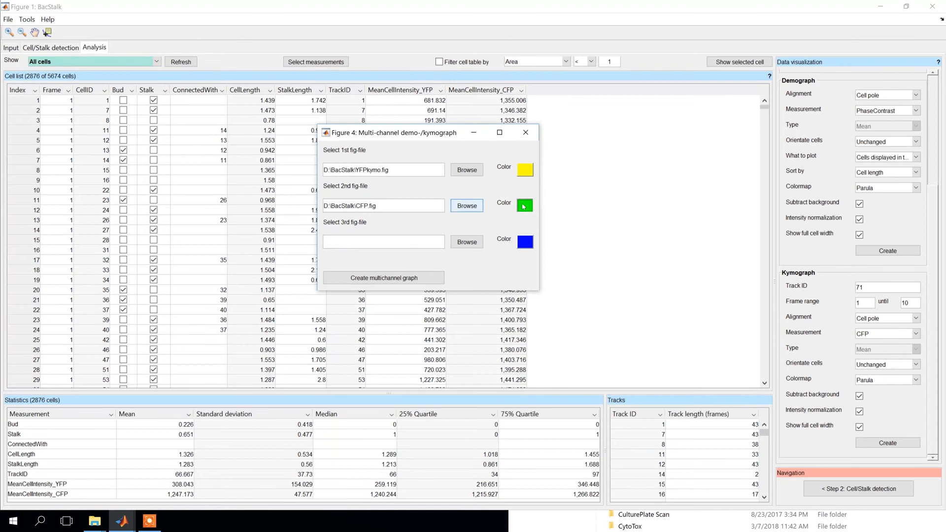
{"action": "left_click", "coordinate": [523, 206]}
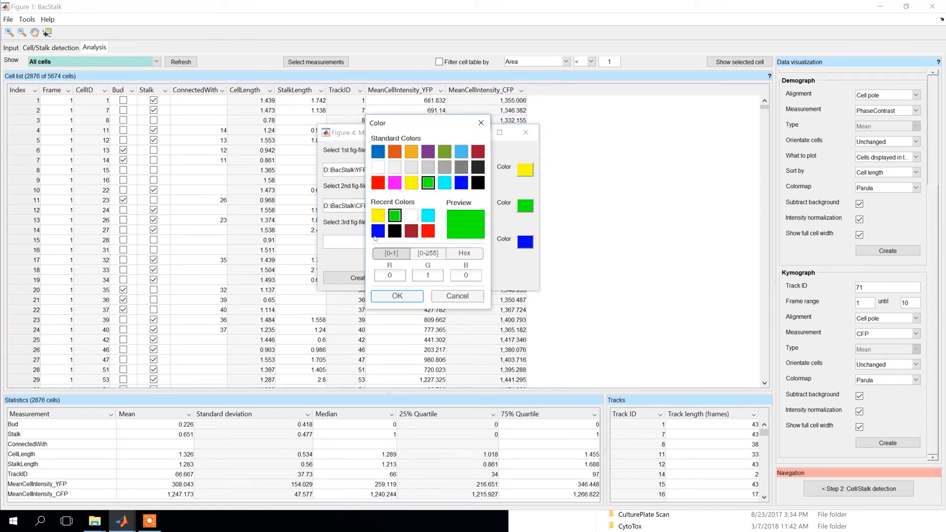
{"action": "left_click", "coordinate": [378, 231]}
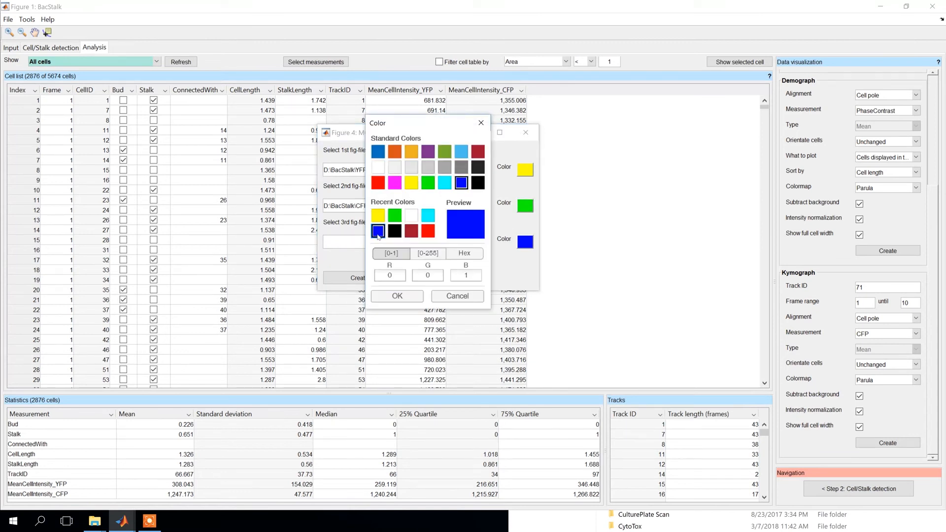
{"action": "left_click", "coordinate": [397, 297]}
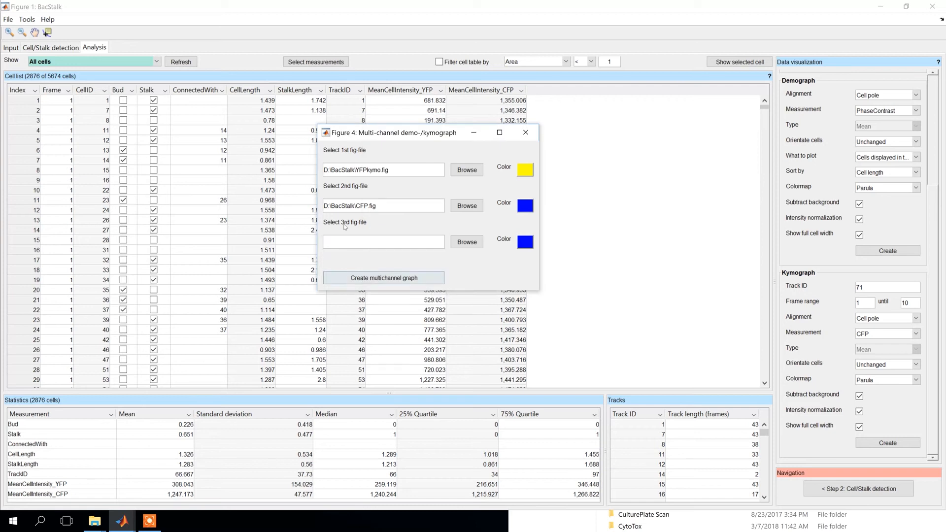
Create the multichannel graph from the YFP and CFP figures, then enlarge and reposition its window
{"action": "left_click", "coordinate": [388, 279]}
{"action": "left_click_drag", "start_coordinate": [319, 294], "coordinate": [144, 420]}
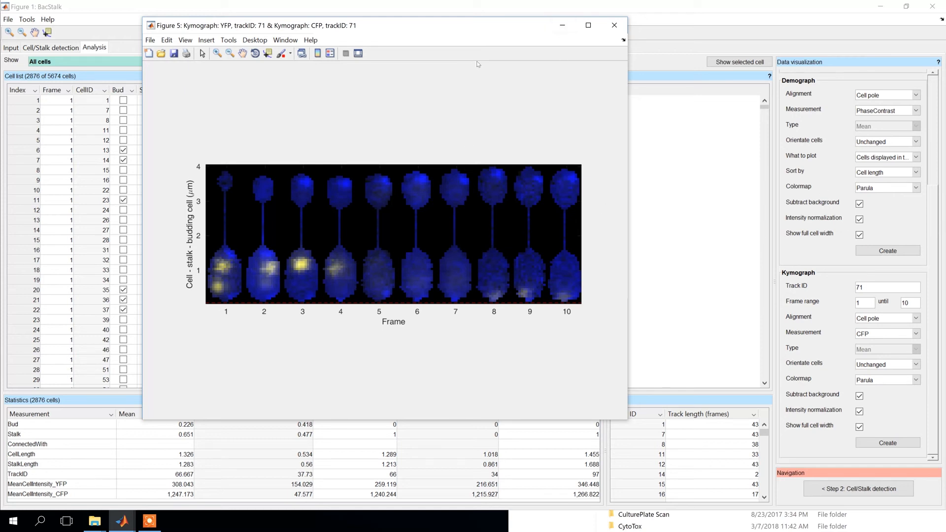
{"action": "left_click_drag", "start_coordinate": [483, 32], "coordinate": [473, 76]}
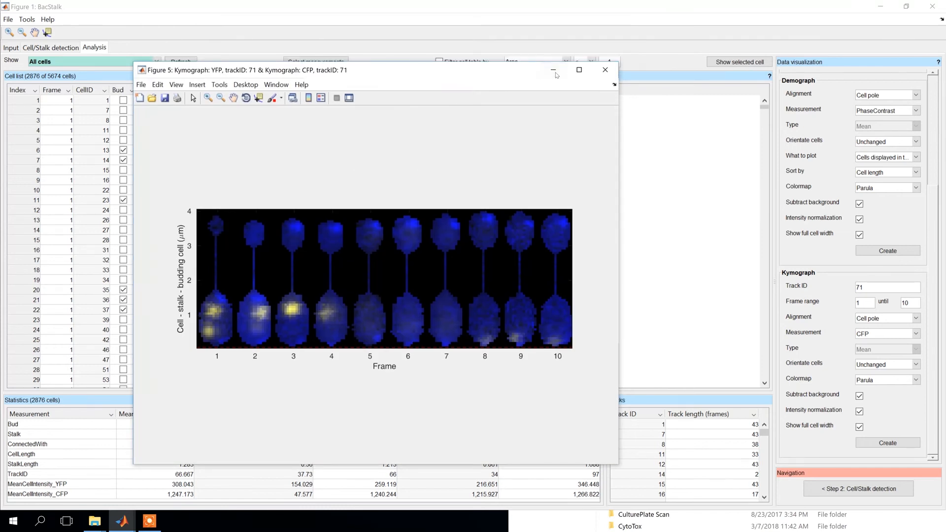
Set the colormap's color data minimum of the CFP kymograph figure to 0.25
{"action": "left_click", "coordinate": [122, 521]}
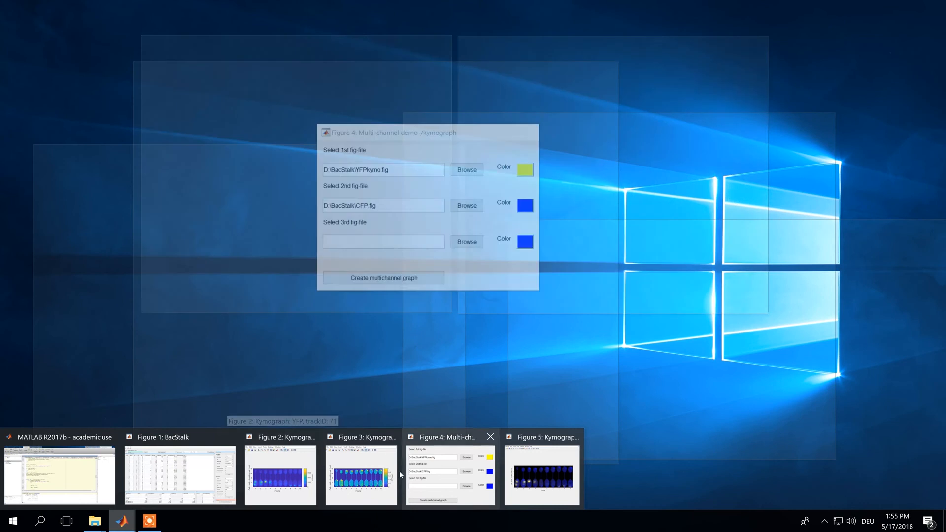
{"action": "left_click", "coordinate": [369, 478]}
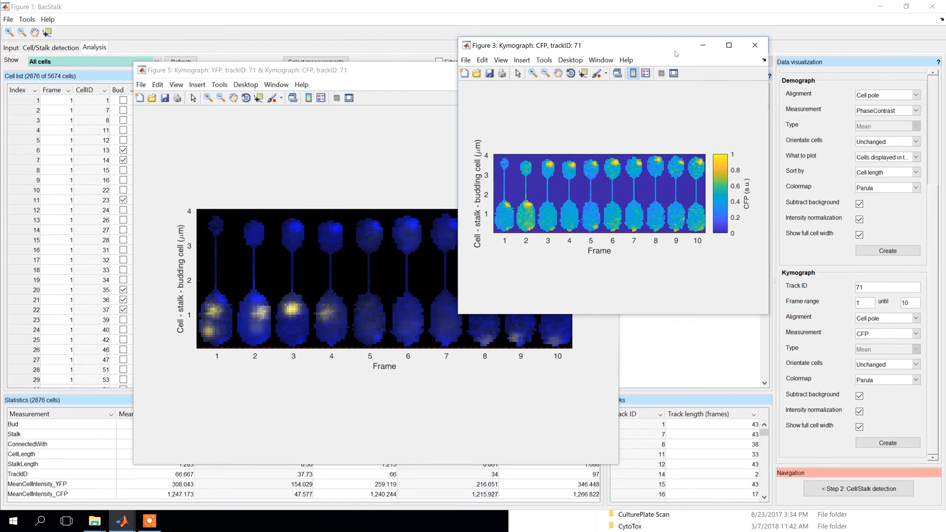
{"action": "left_click", "coordinate": [482, 60]}
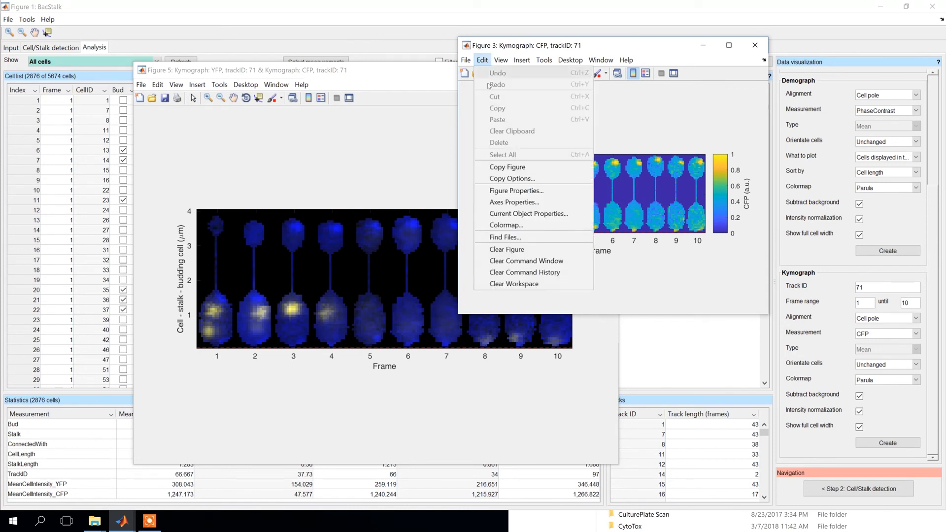
{"action": "left_click", "coordinate": [515, 225]}
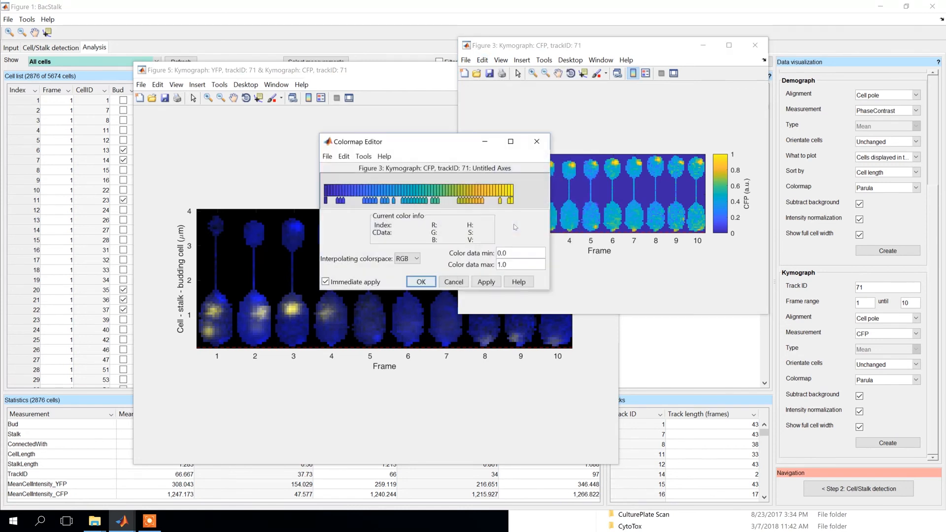
{"action": "left_click_drag", "start_coordinate": [510, 254], "coordinate": [503, 254]}
{"action": "type", "text": "2"}
{"action": "type", "text": "5"}
{"action": "left_click", "coordinate": [421, 282]}
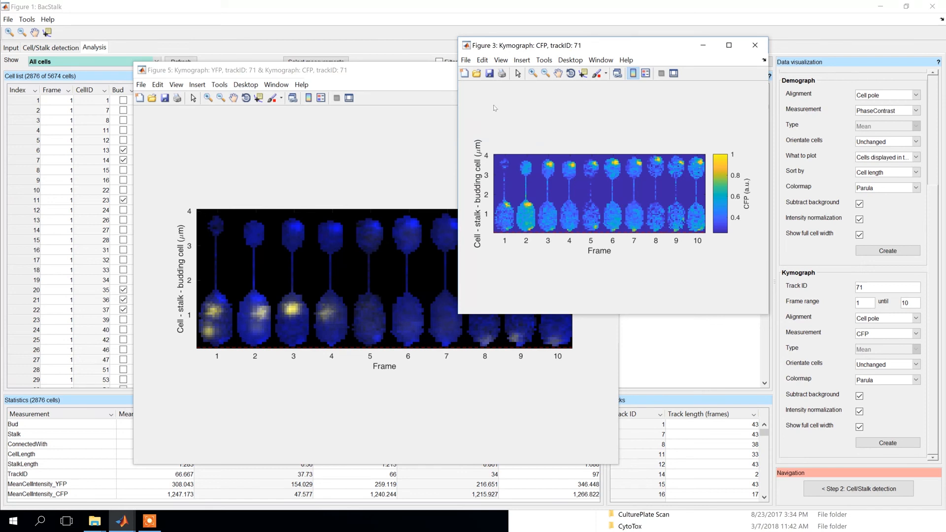
Save the adjusted CFP kymograph as a MATLAB figure named CFP0-25 in D:\BacStalk
{"action": "left_click", "coordinate": [465, 60]}
{"action": "left_click", "coordinate": [492, 120]}
{"action": "left_click", "coordinate": [557, 326]}
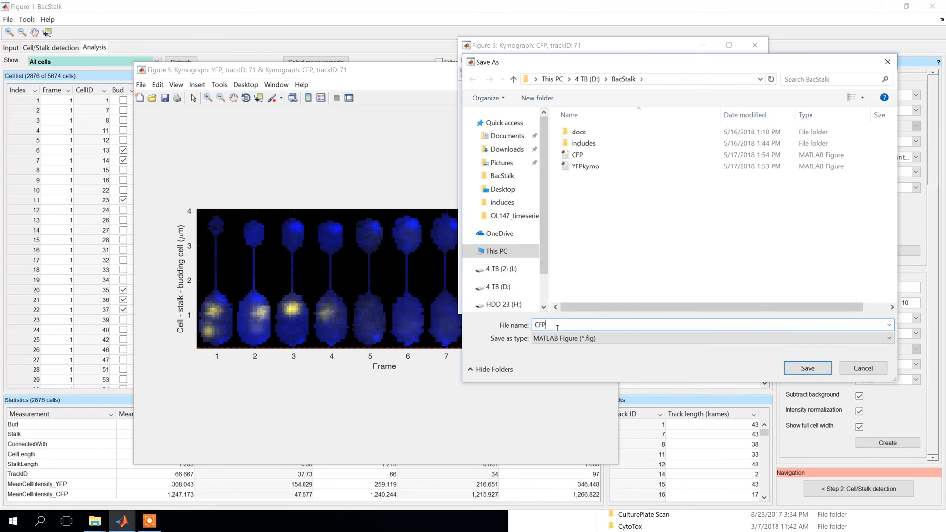
{"action": "type", "text": "0-25"}
{"action": "left_click", "coordinate": [807, 368]}
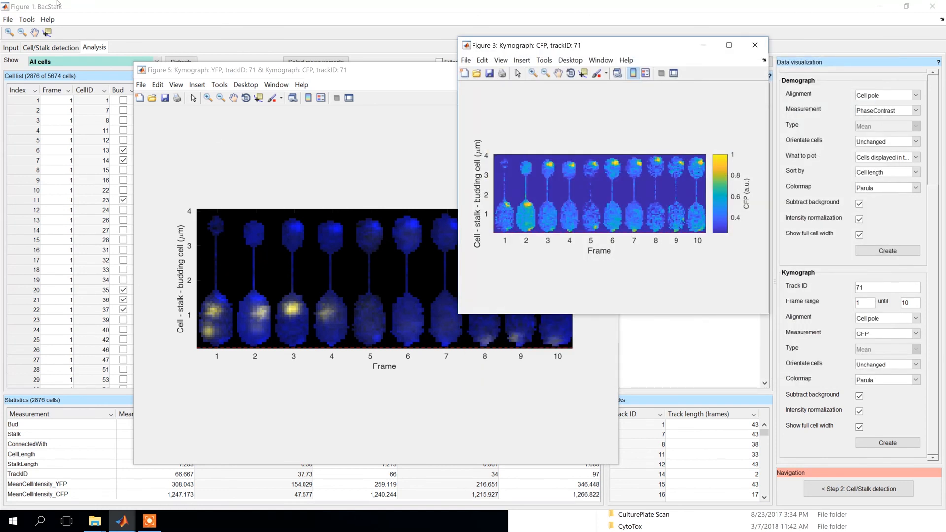
Move the combined kymograph aside and load CFP0-25.fig from D:\BacStalk as the second channel of the multi-channel demo-/kymograph
{"action": "left_click_drag", "start_coordinate": [254, 77], "coordinate": [506, 64]}
{"action": "left_click", "coordinate": [367, 139]}
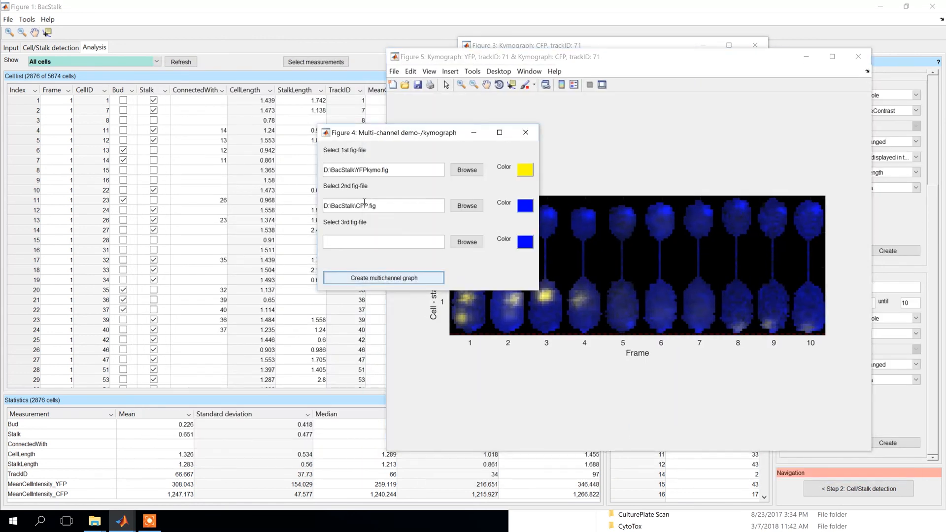
{"action": "left_click", "coordinate": [467, 207]}
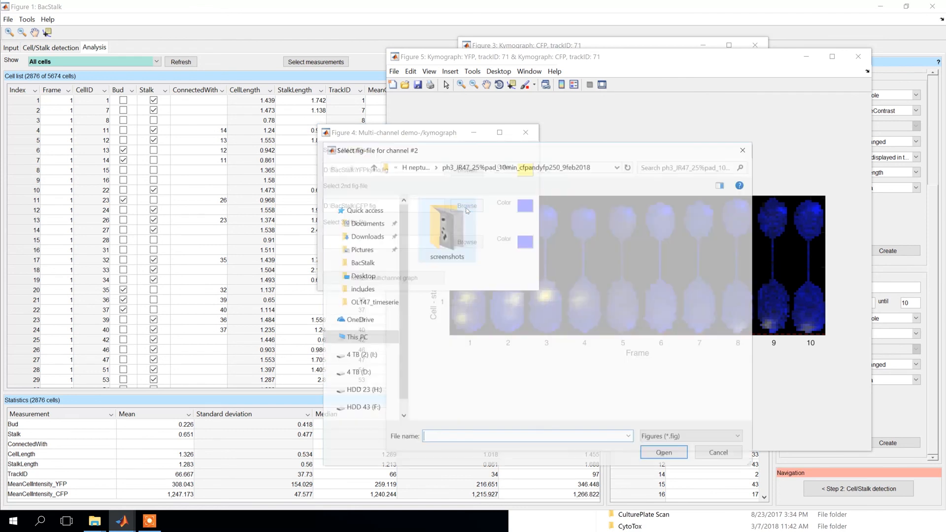
{"action": "left_click", "coordinate": [357, 374]}
{"action": "left_click", "coordinate": [445, 253]}
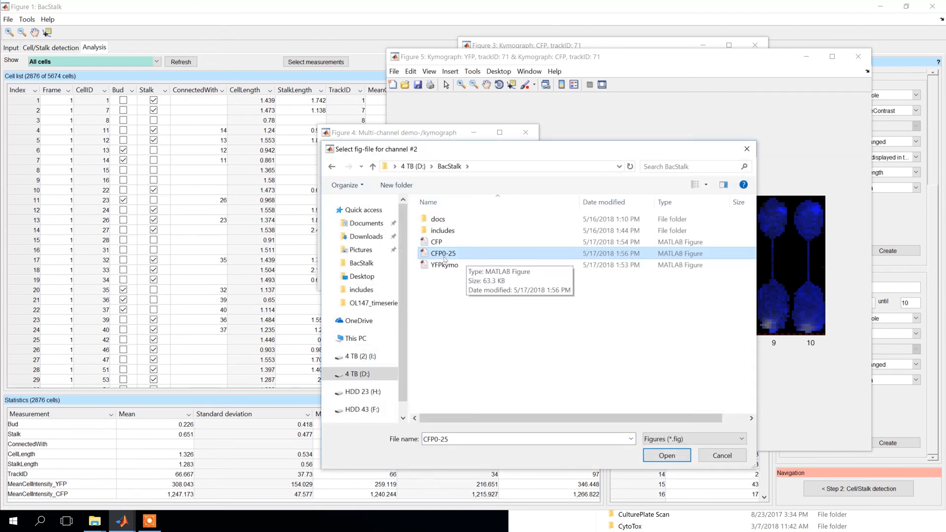
{"action": "left_click", "coordinate": [667, 455]}
Create the multichannel graph from YFPkymo and CFP0-25, then enlarge its window and place it beside the earlier combined kymograph
{"action": "left_click", "coordinate": [404, 280]}
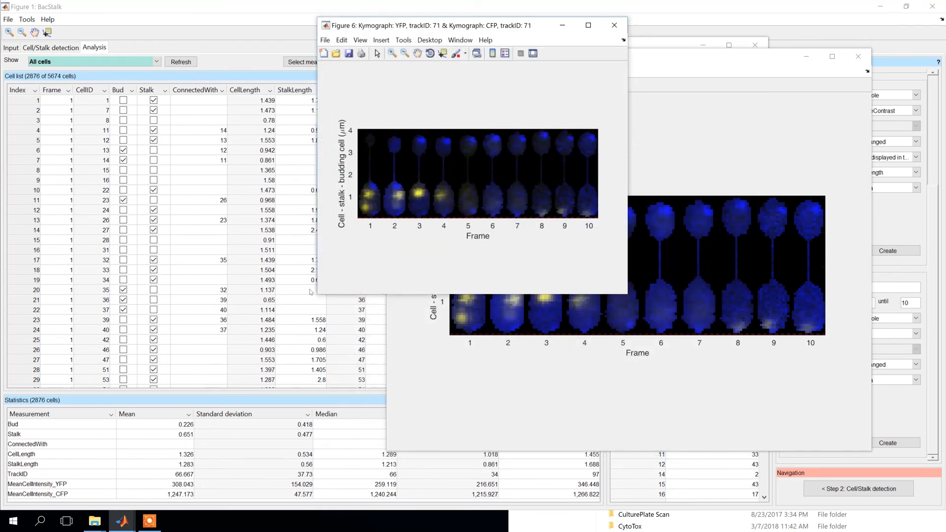
{"action": "left_click_drag", "start_coordinate": [316, 300], "coordinate": [129, 454]}
{"action": "left_click_drag", "start_coordinate": [380, 28], "coordinate": [279, 35]}
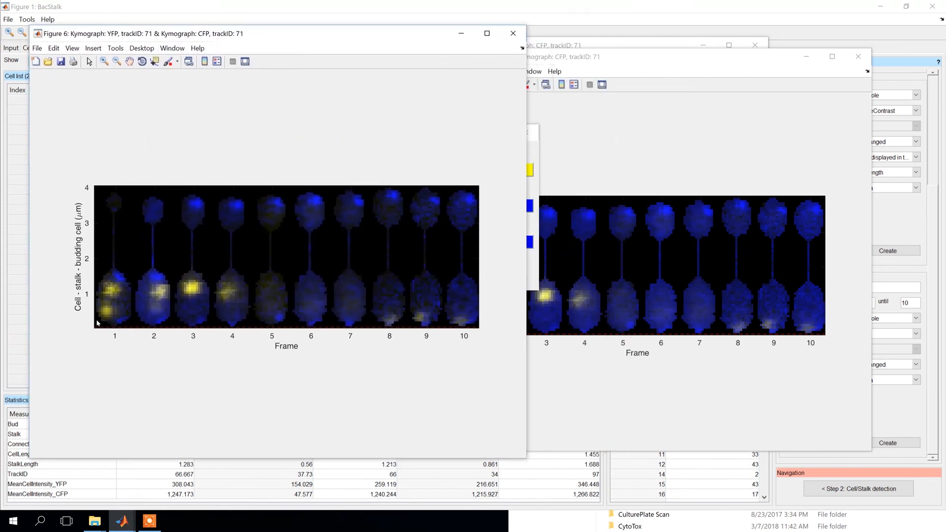